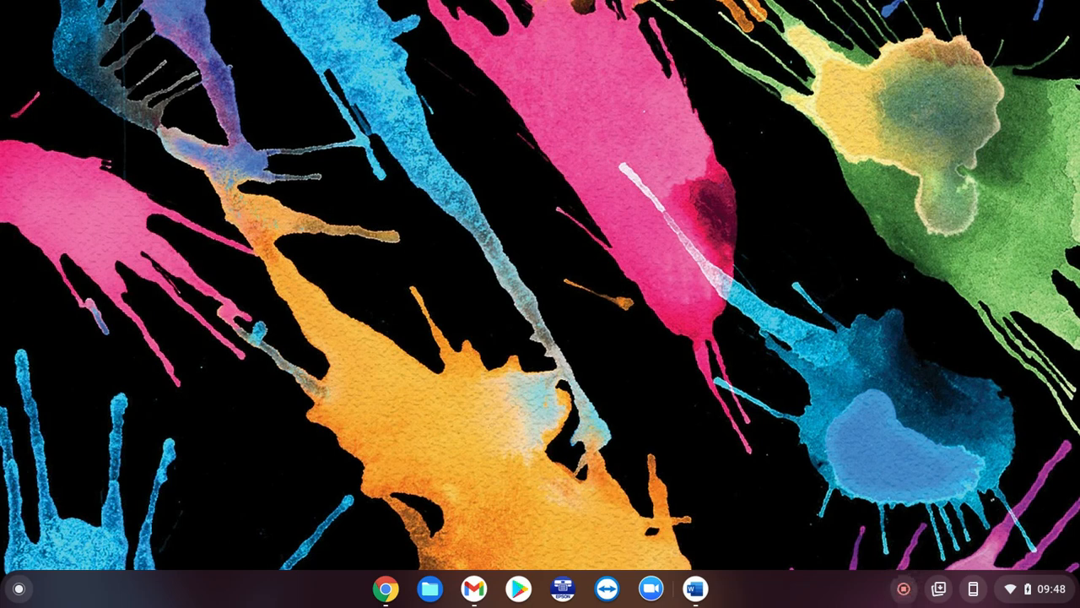
# - Launch Word from the ChromeOS shelf
pyautogui.click(696, 590)
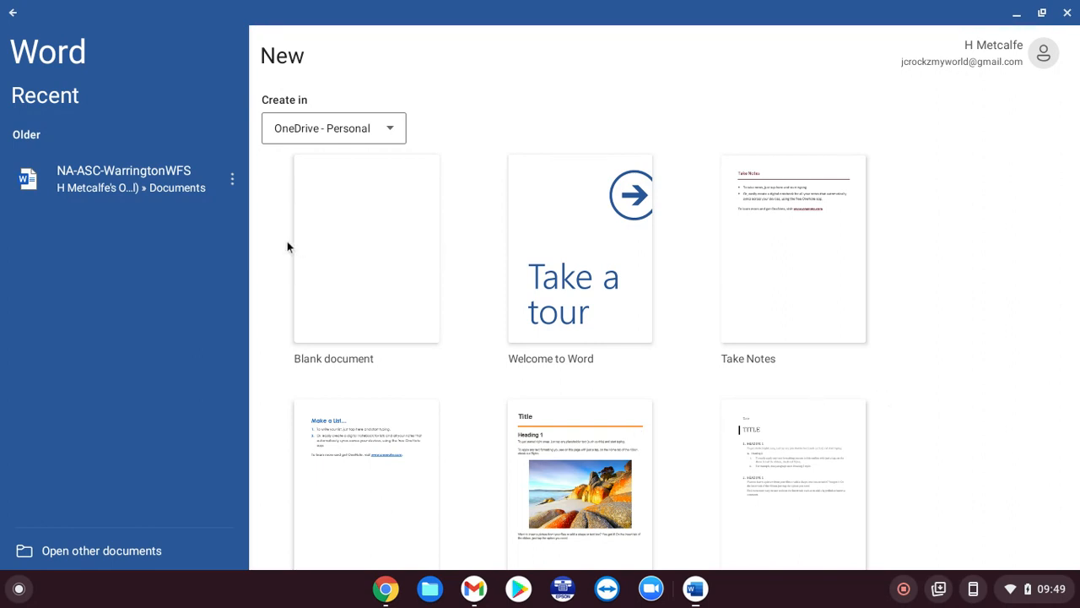
# - Create a blank document, dismiss the file name tip, browse the font list, then show Insert commands
pyautogui.click(345, 237)
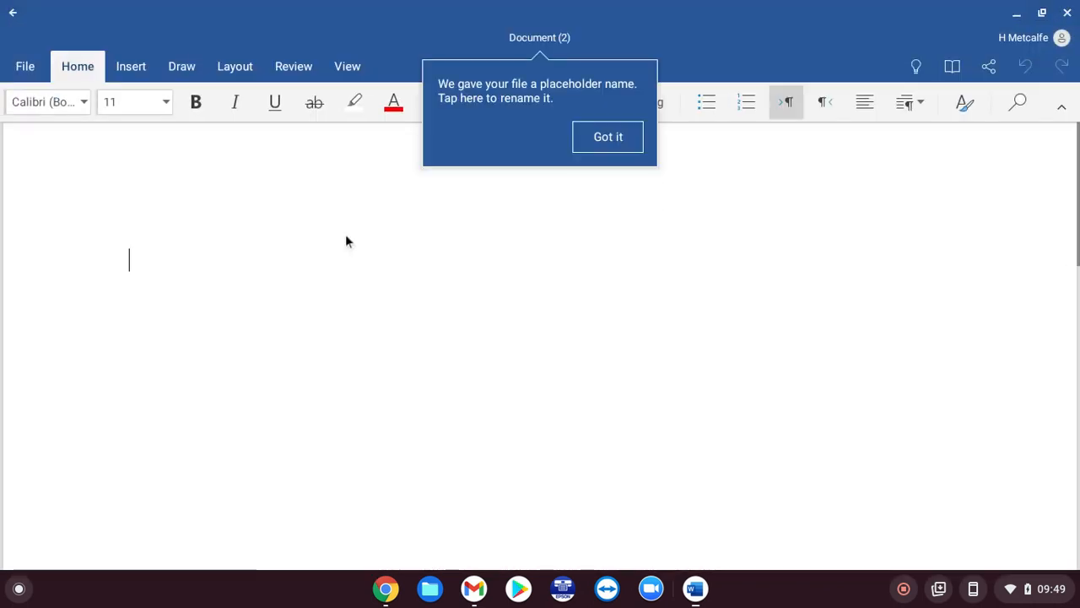
pyautogui.click(608, 137)
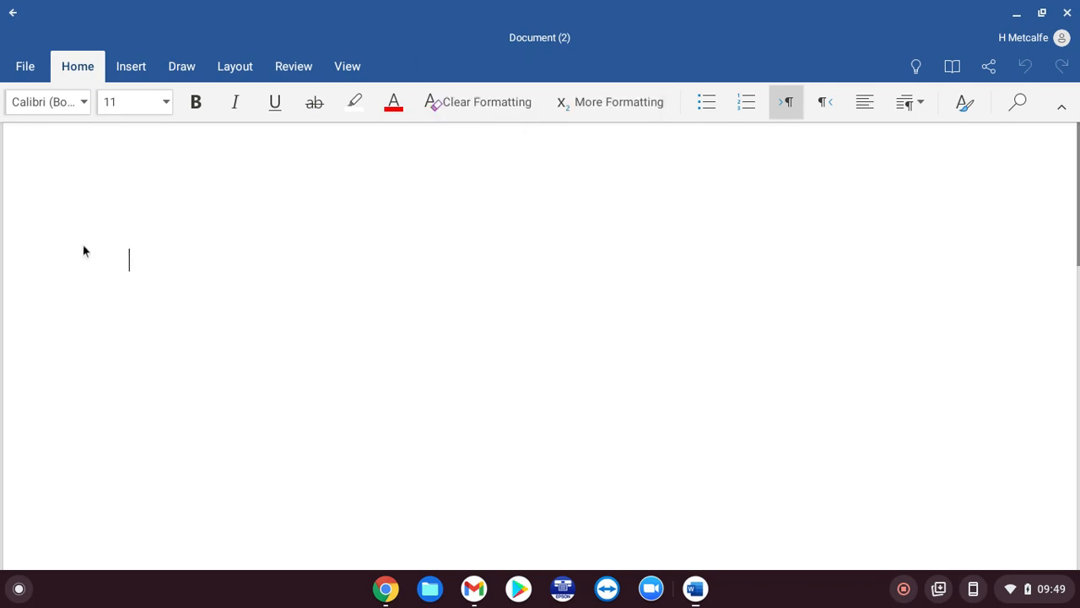
pyautogui.click(62, 105)
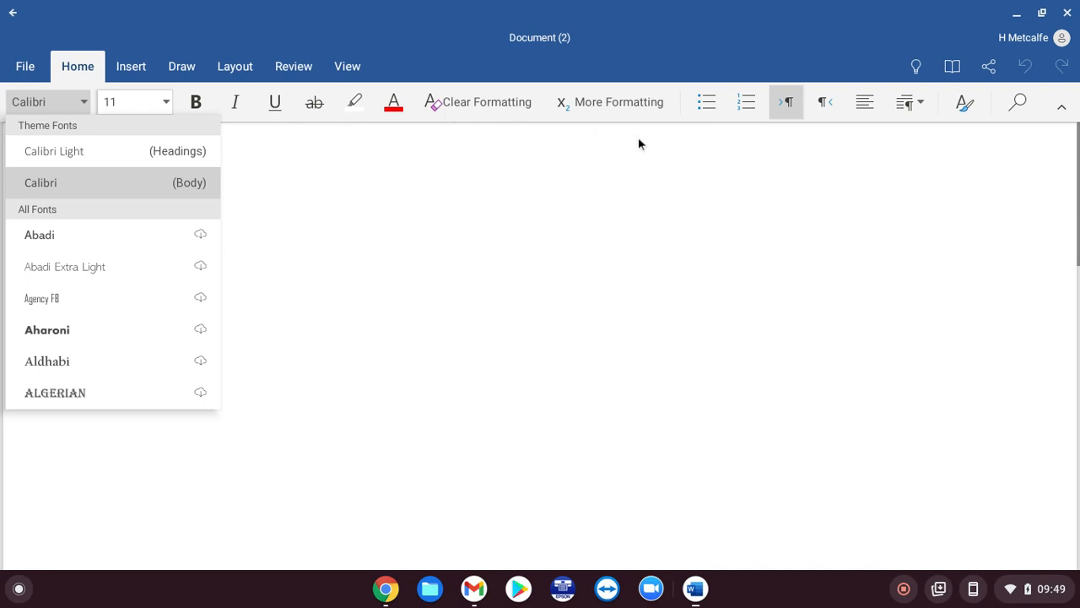
pyautogui.click(515, 237)
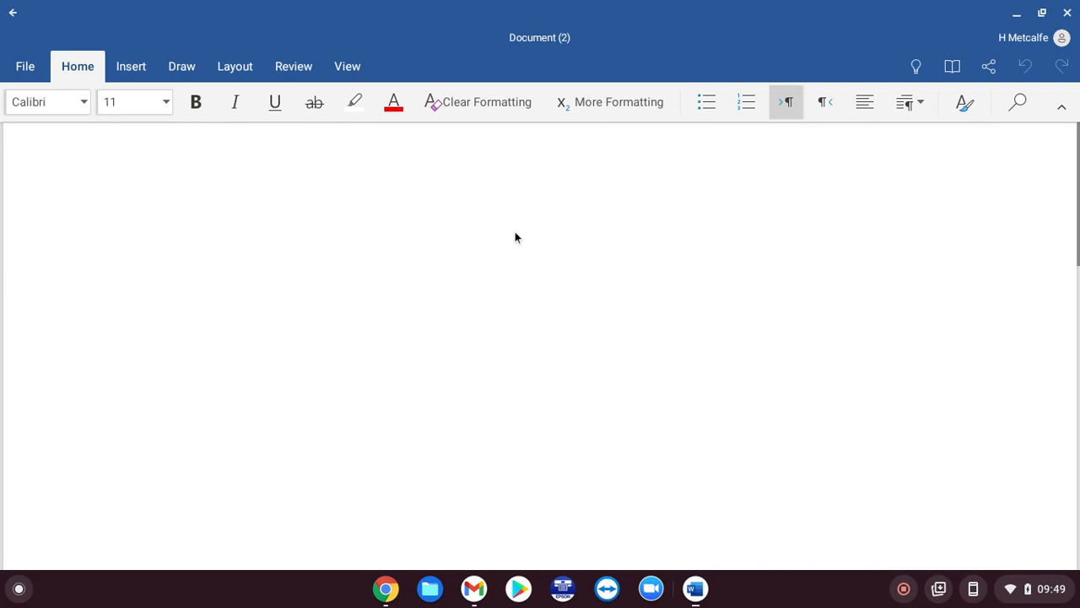
pyautogui.click(128, 69)
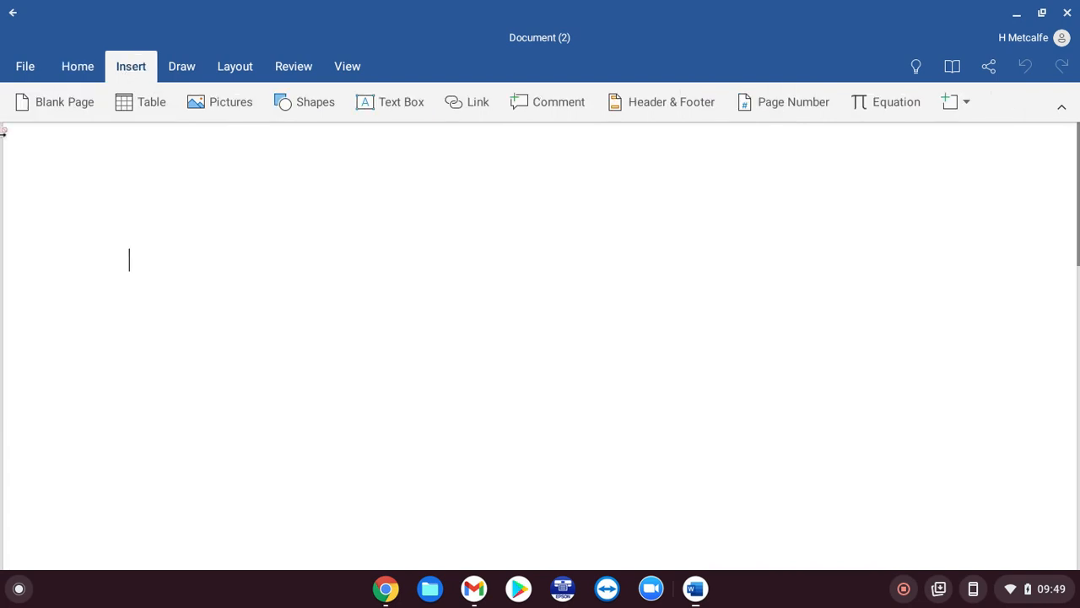
# - Insert a three-by-three table and apply the yellow grid table style to it
pyautogui.click(124, 106)
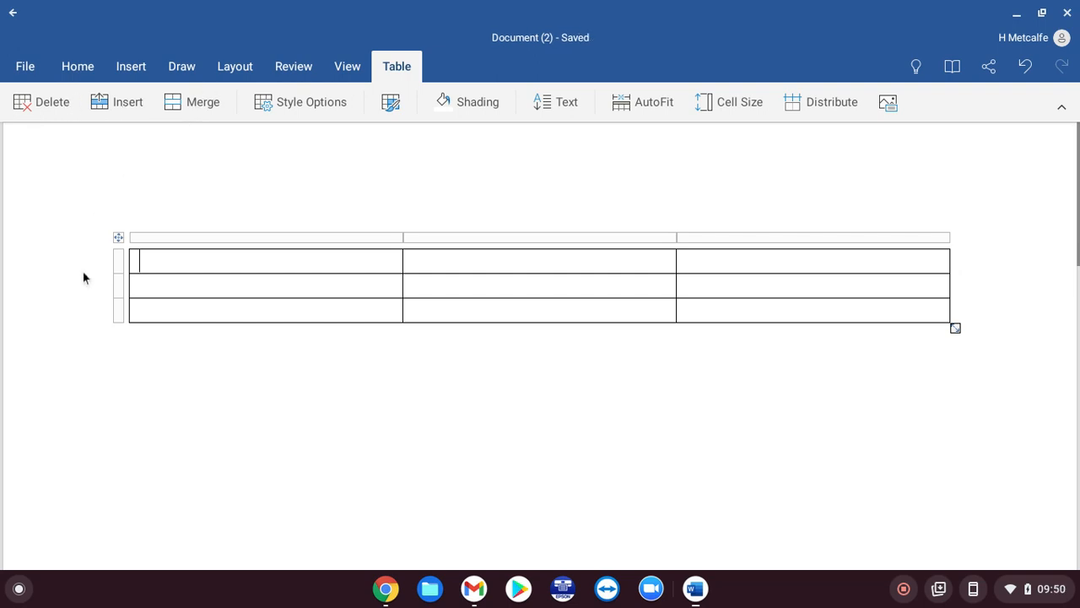
pyautogui.click(118, 238)
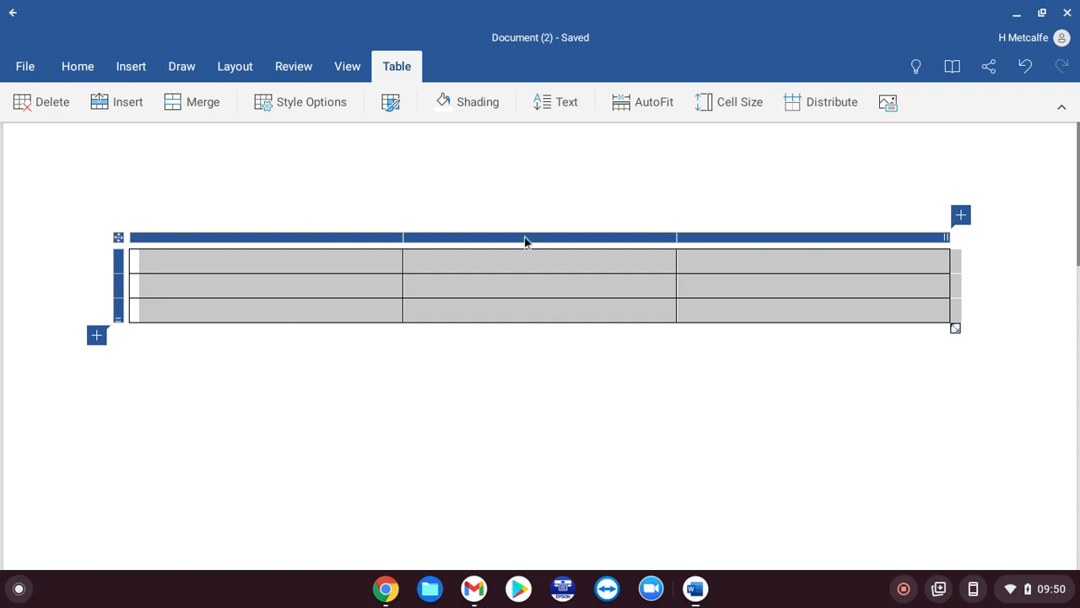
pyautogui.click(395, 106)
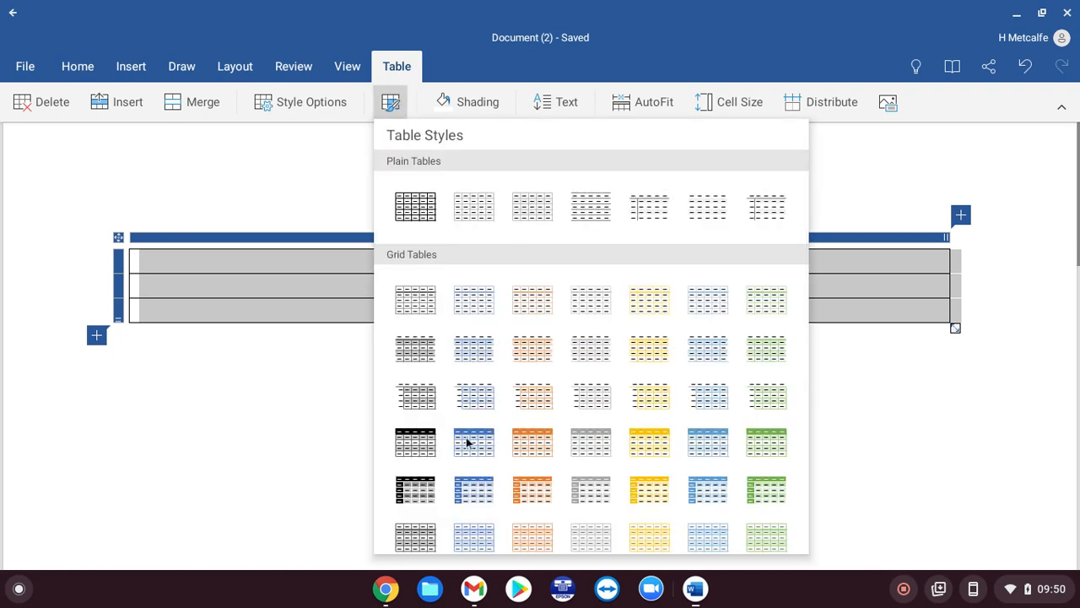
pyautogui.click(650, 489)
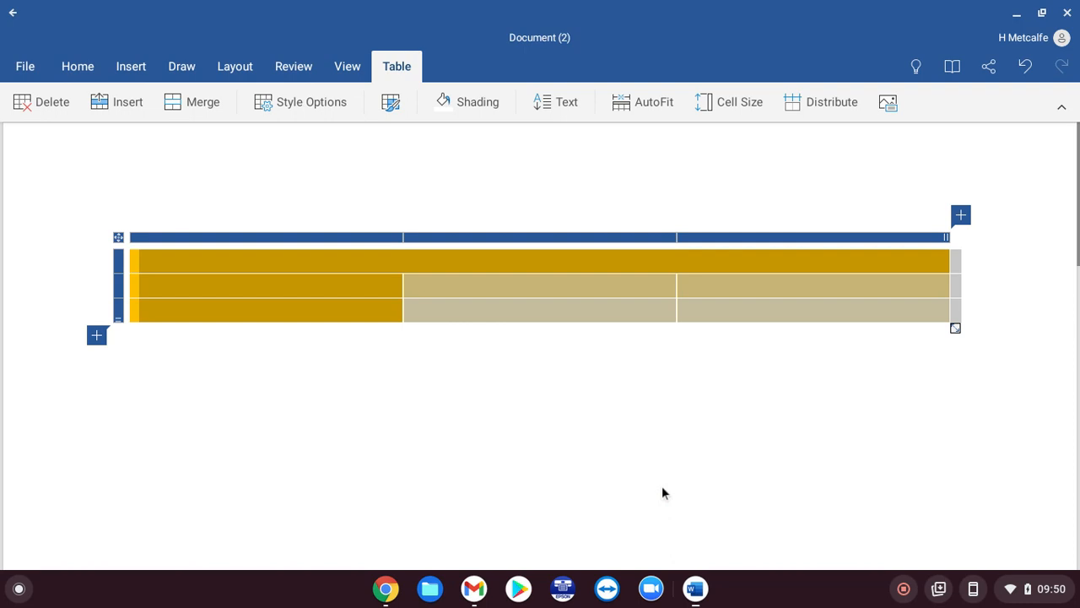
pyautogui.click(482, 290)
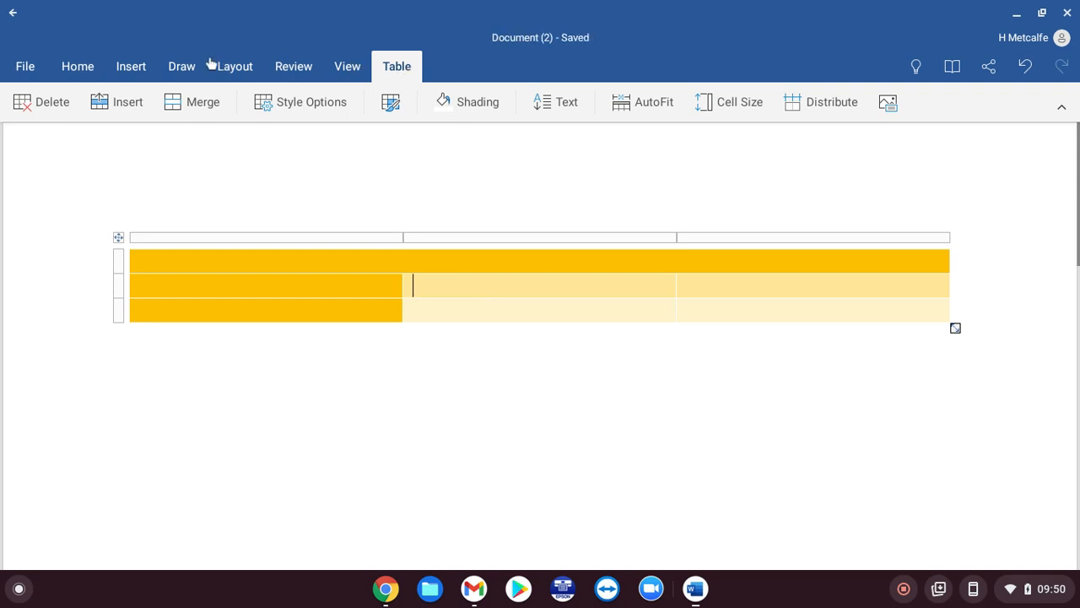
# - Look through the Insert > Pictures options, then bring up the Draw pens and ink colours
pyautogui.click(134, 66)
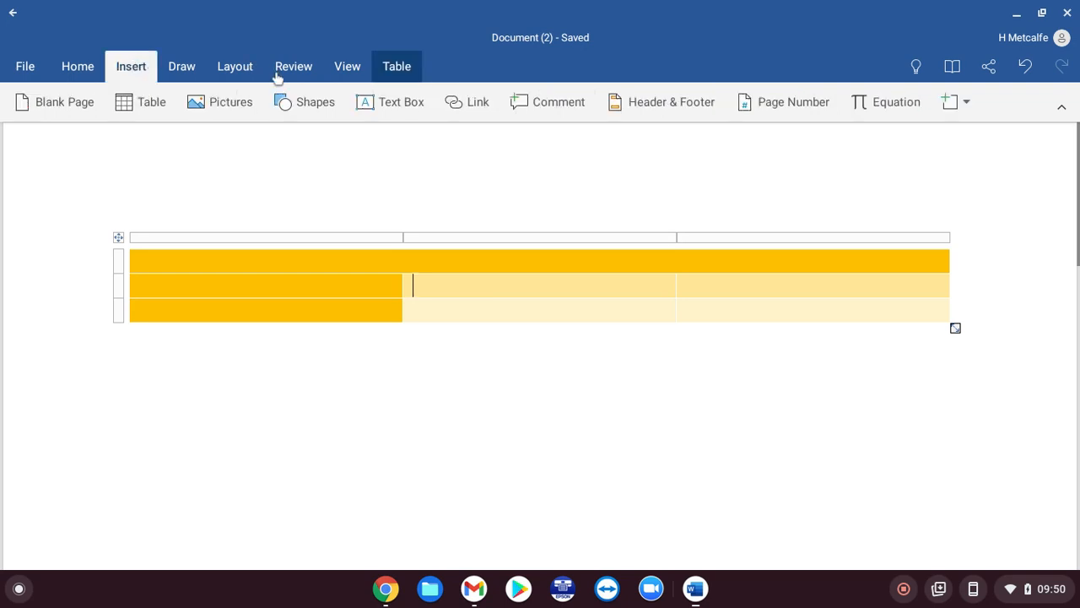
pyautogui.click(246, 113)
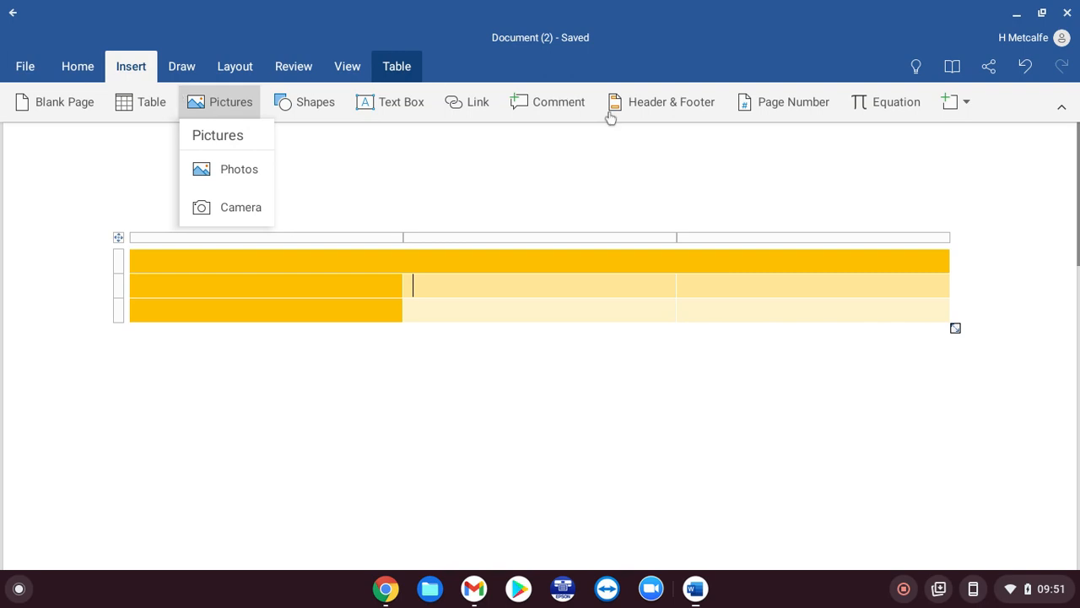
pyautogui.click(189, 72)
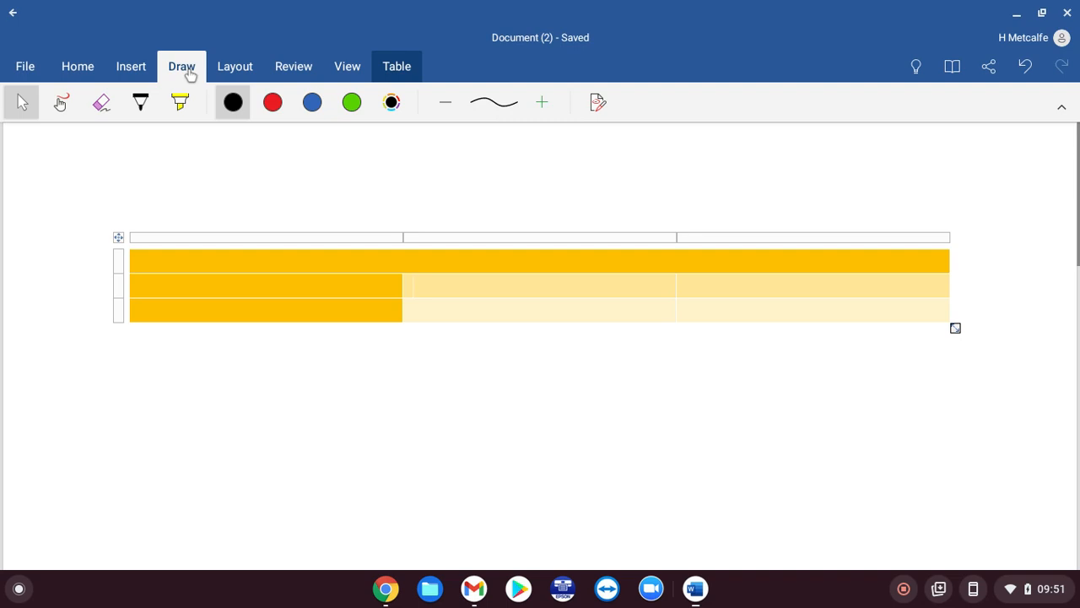
# - Switch the page to landscape orientation
pyautogui.click(241, 74)
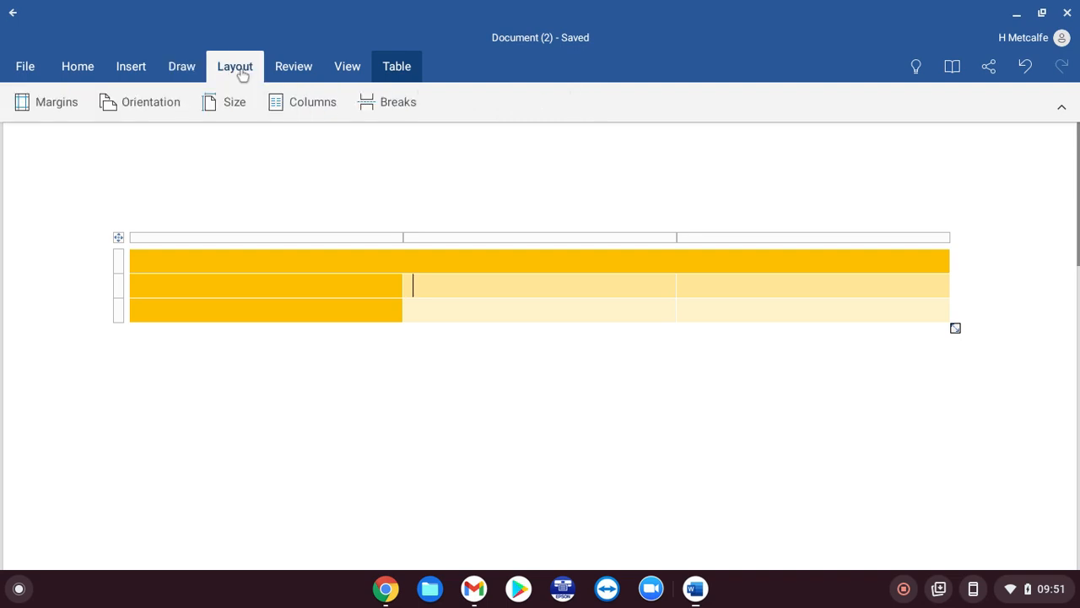
pyautogui.click(148, 103)
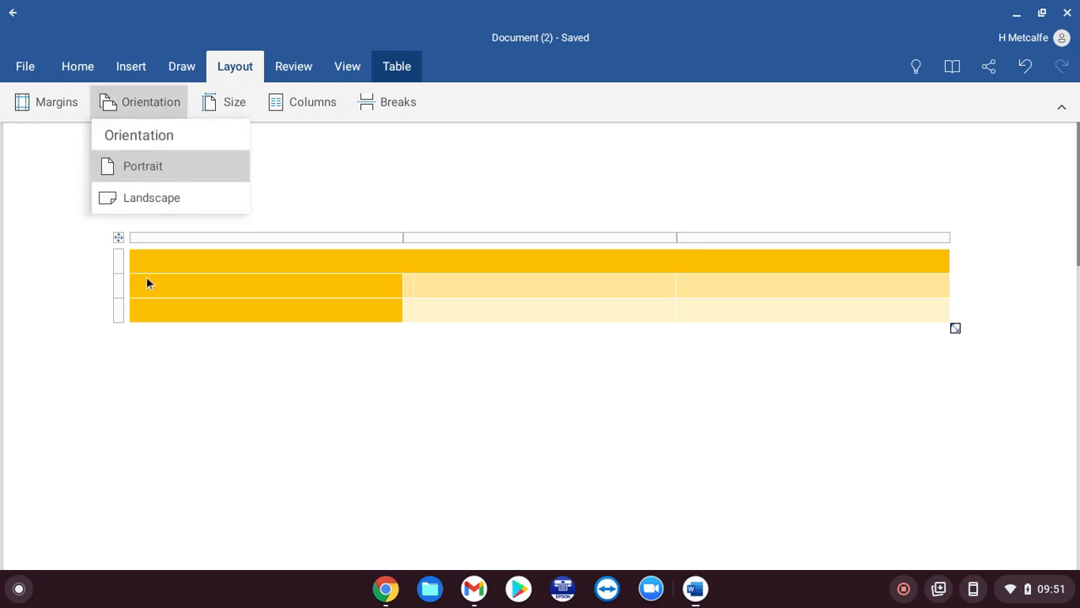
pyautogui.click(120, 199)
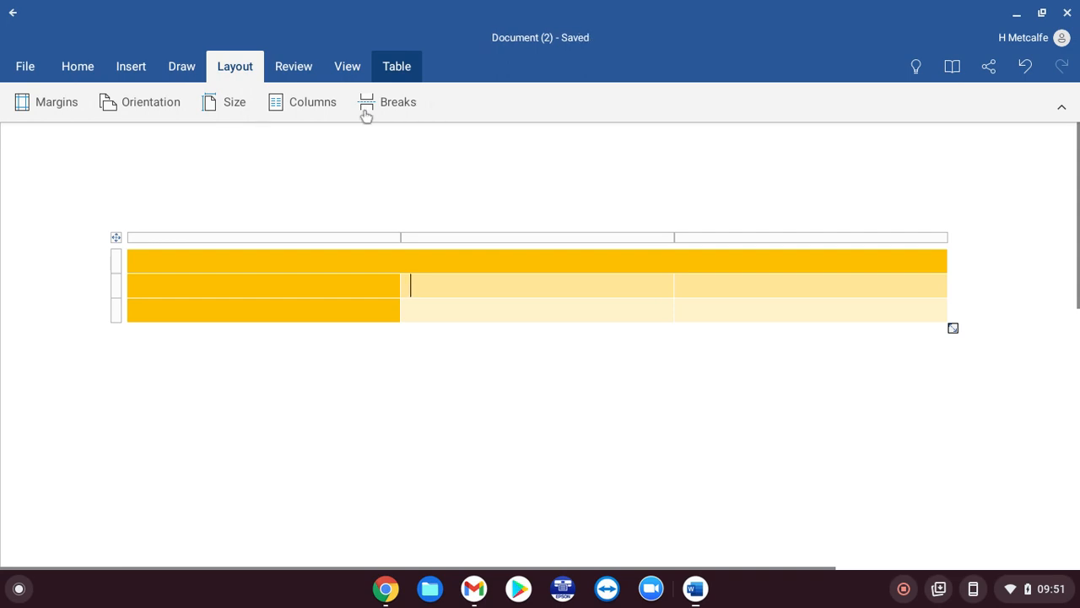
# - Insert a page break inside the table and return to the top of page 1
pyautogui.click(396, 112)
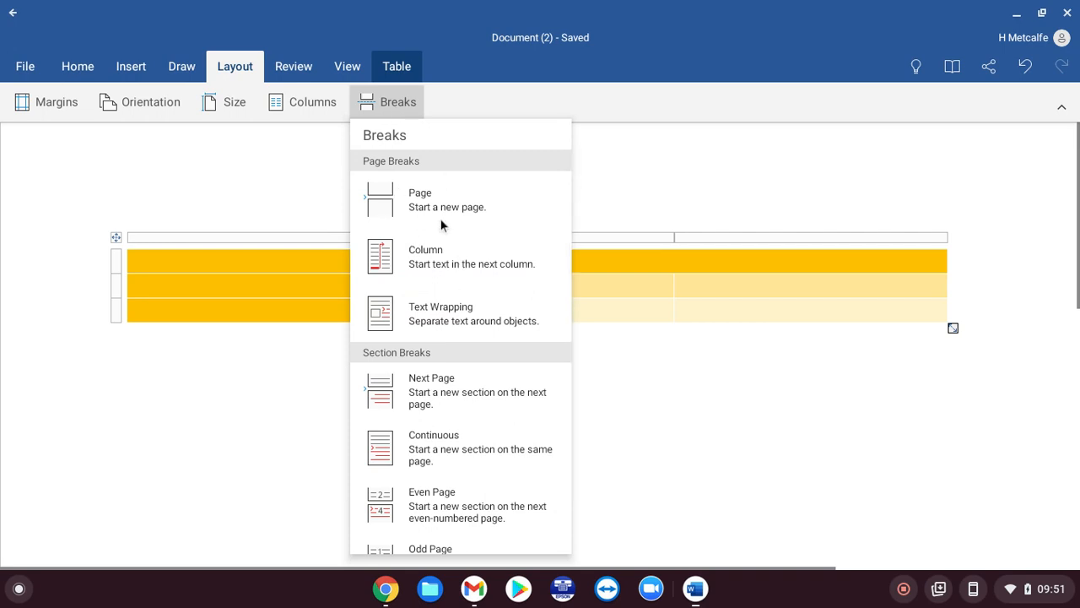
pyautogui.click(472, 205)
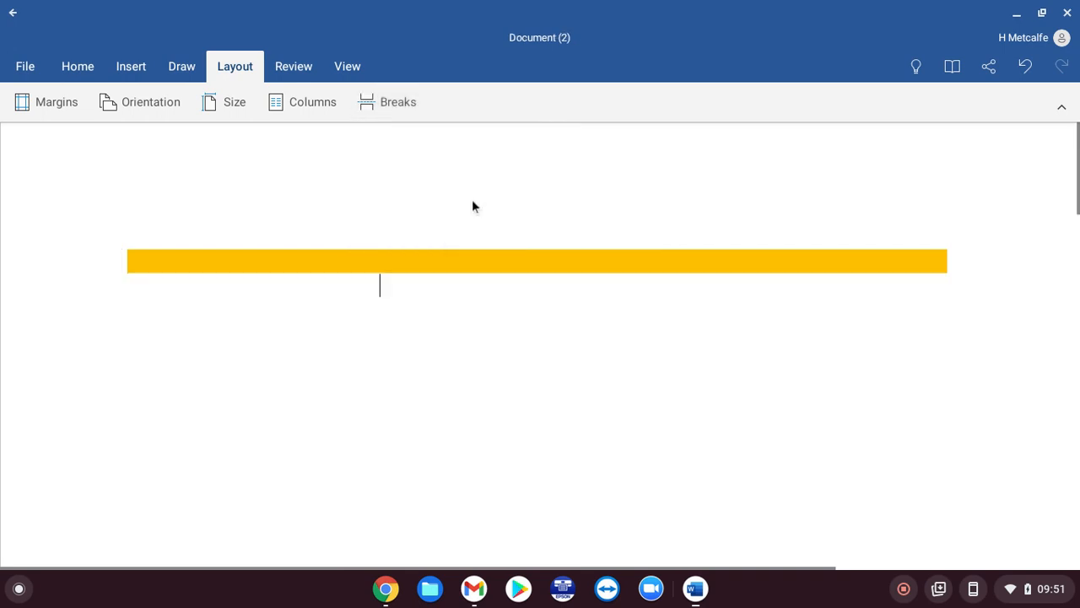
pyautogui.scroll(-10, 419, 340)
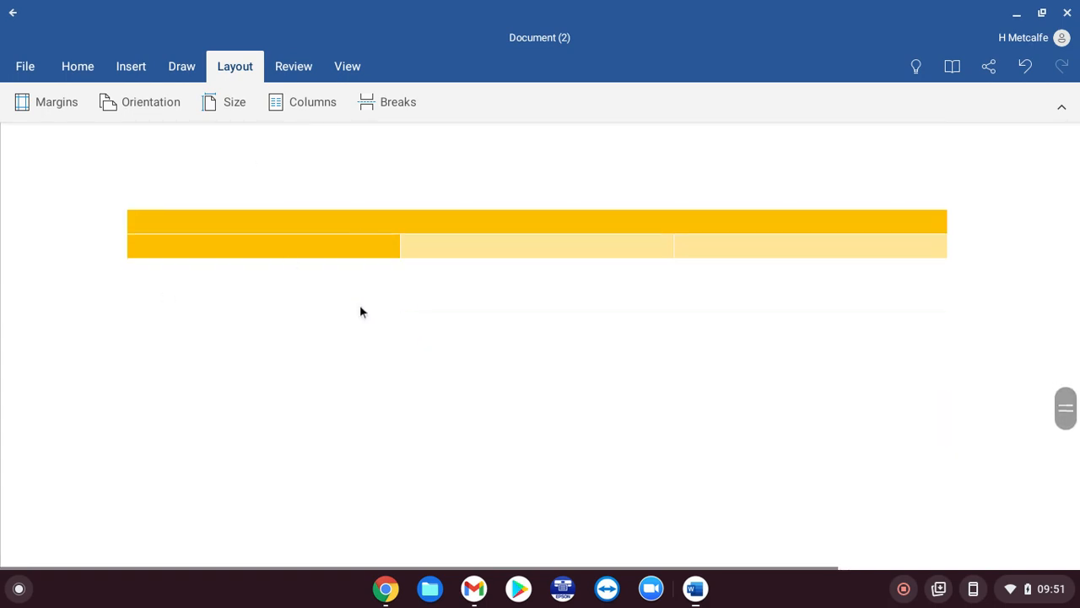
pyautogui.scroll(3, 360, 306)
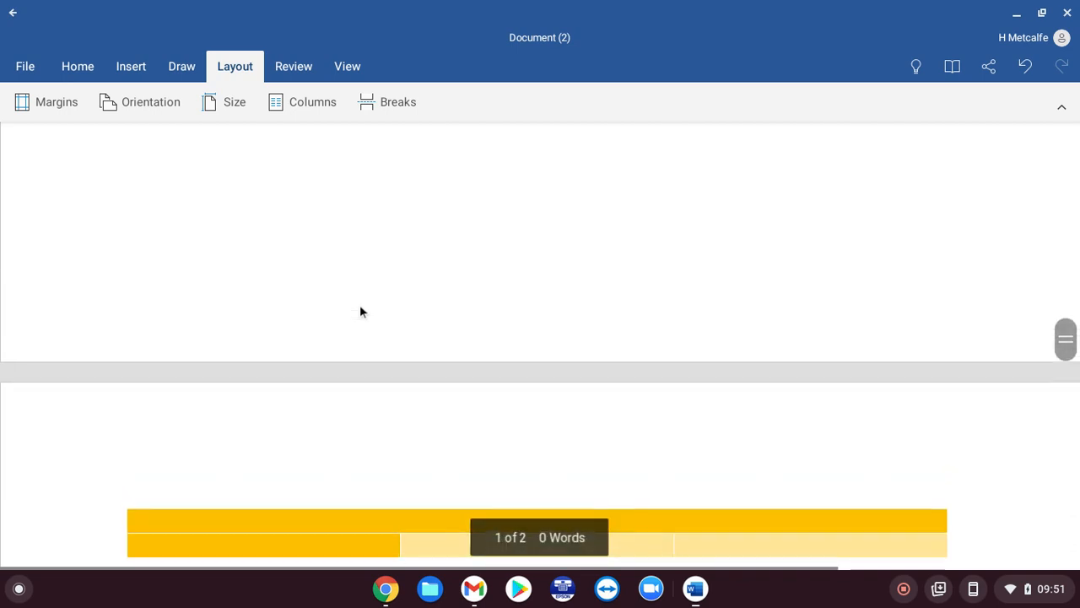
pyautogui.scroll(10, 361, 306)
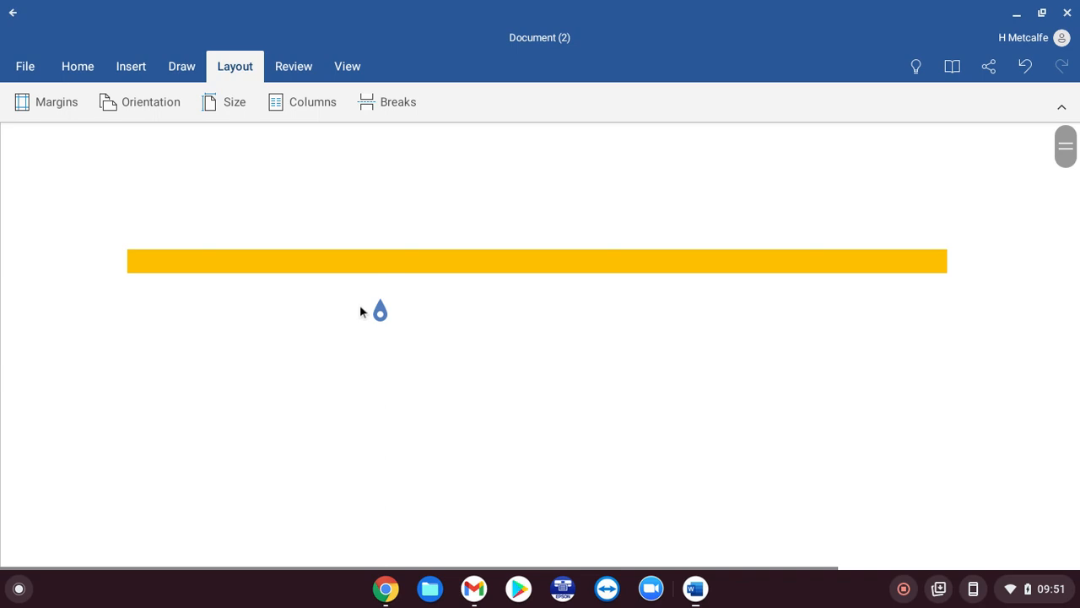
# - Type 'hiuadytalkdgh' into the table's second cell and run Check Document from Review
pyautogui.click(285, 72)
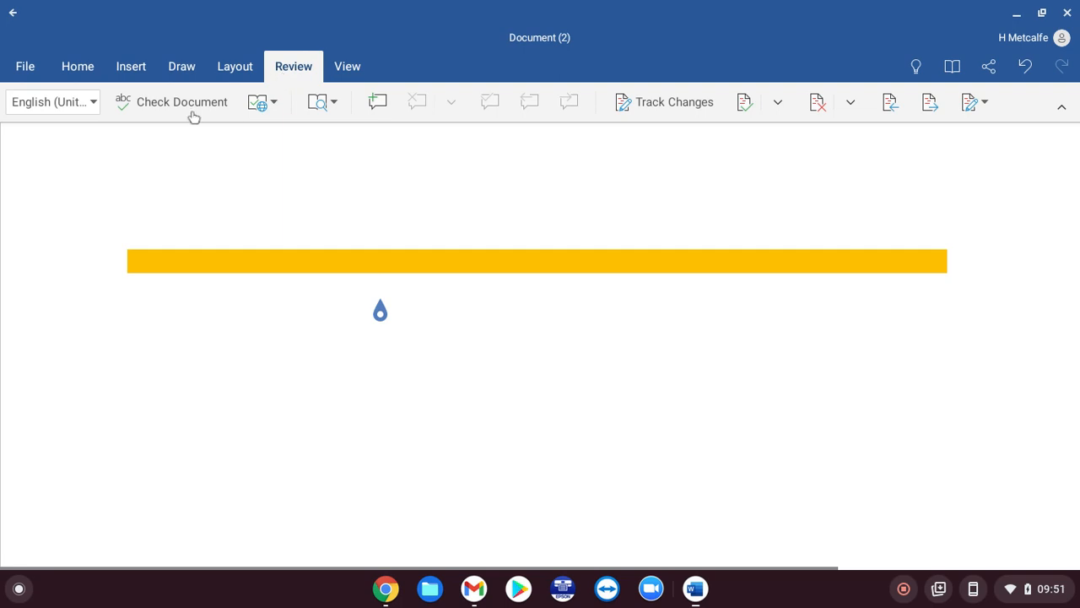
pyautogui.click(217, 221)
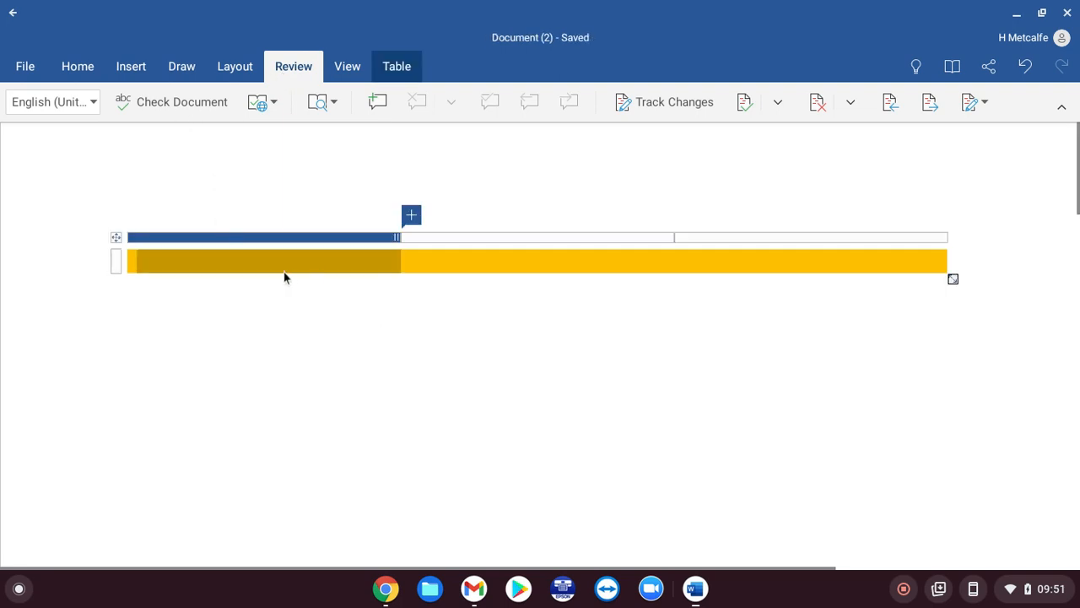
pyautogui.click(474, 273)
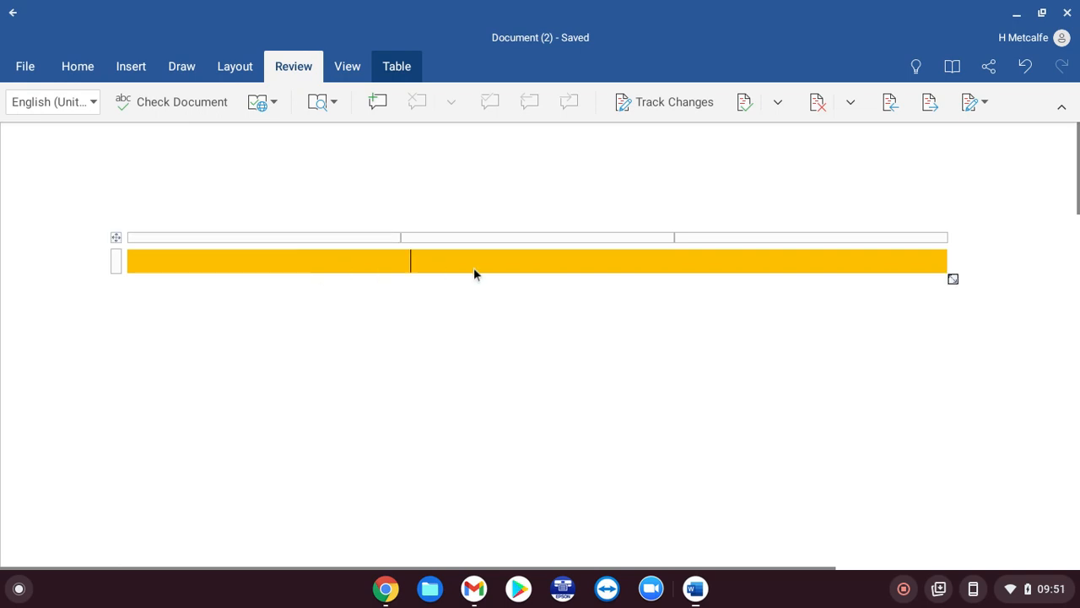
pyautogui.write('hiuadytalkdgh')
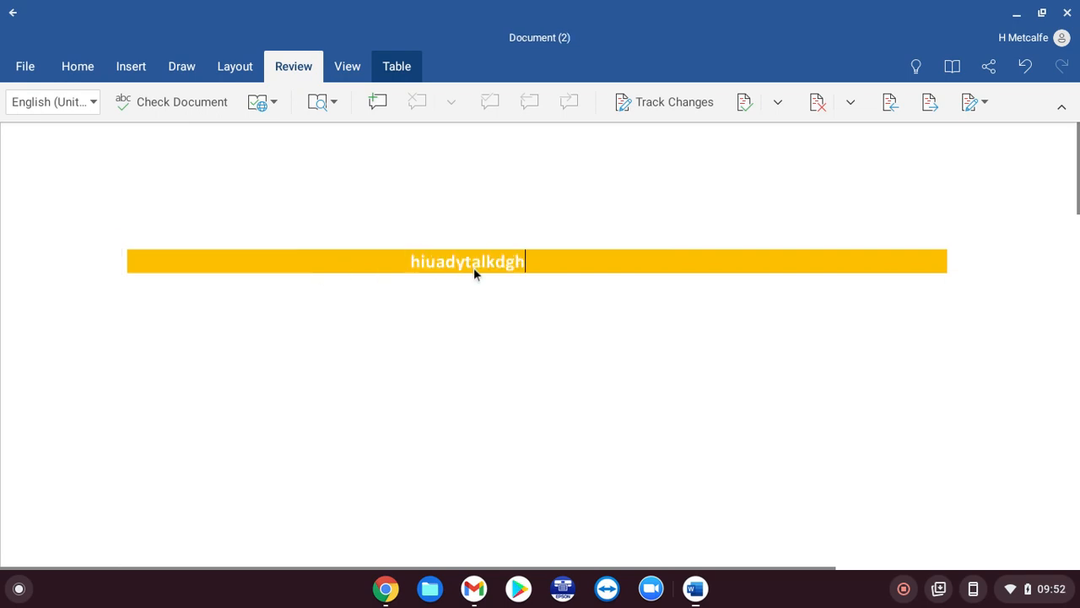
pyautogui.click(221, 191)
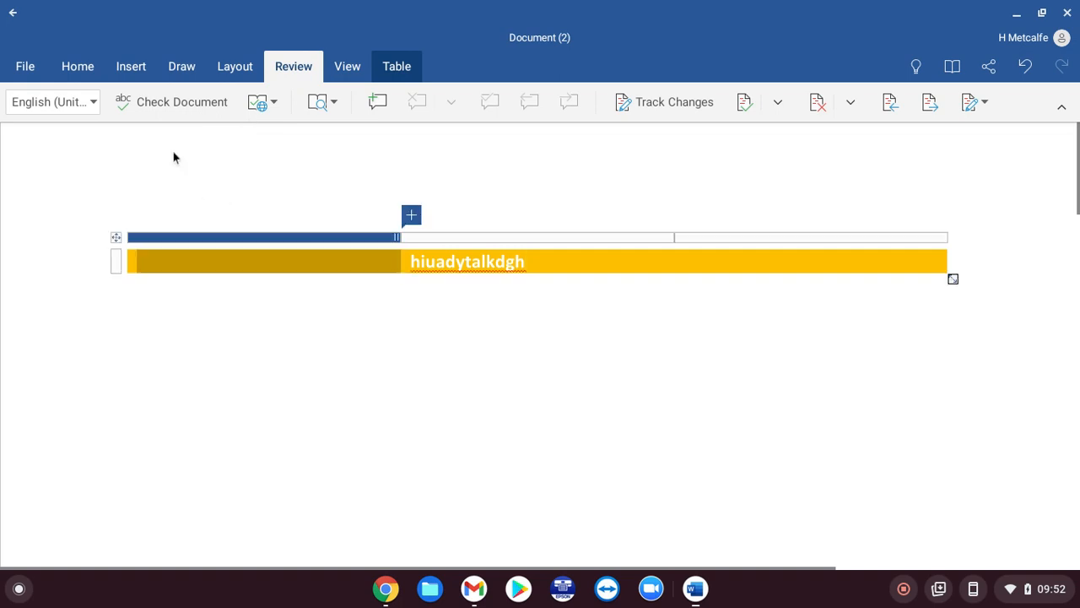
pyautogui.click(155, 104)
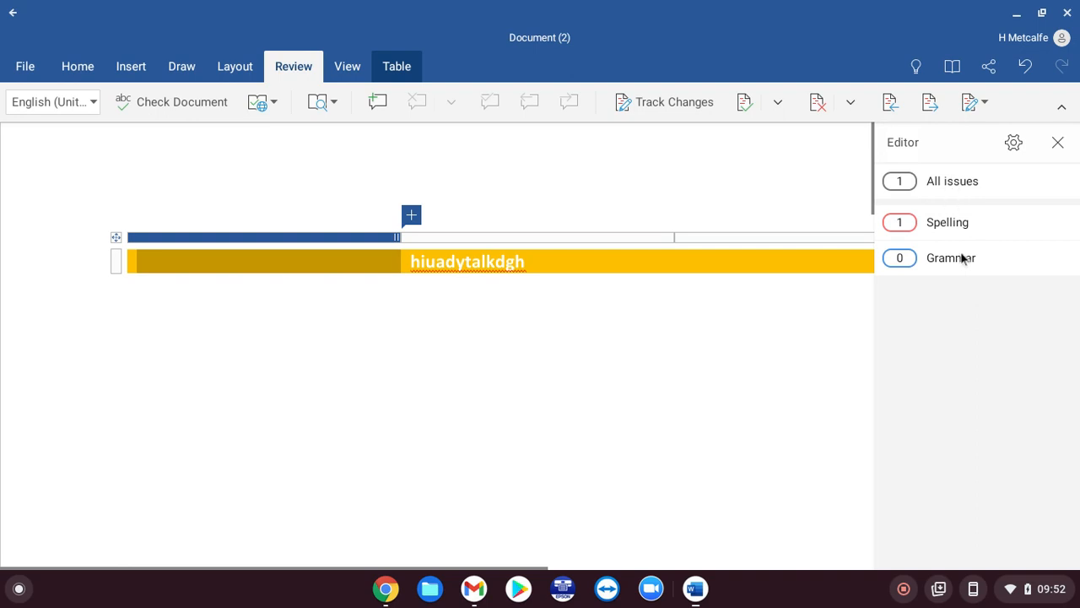
# - Open the Spelling issues list showing 'hiuadytalkdgh' with no suggestions
pyautogui.click(942, 224)
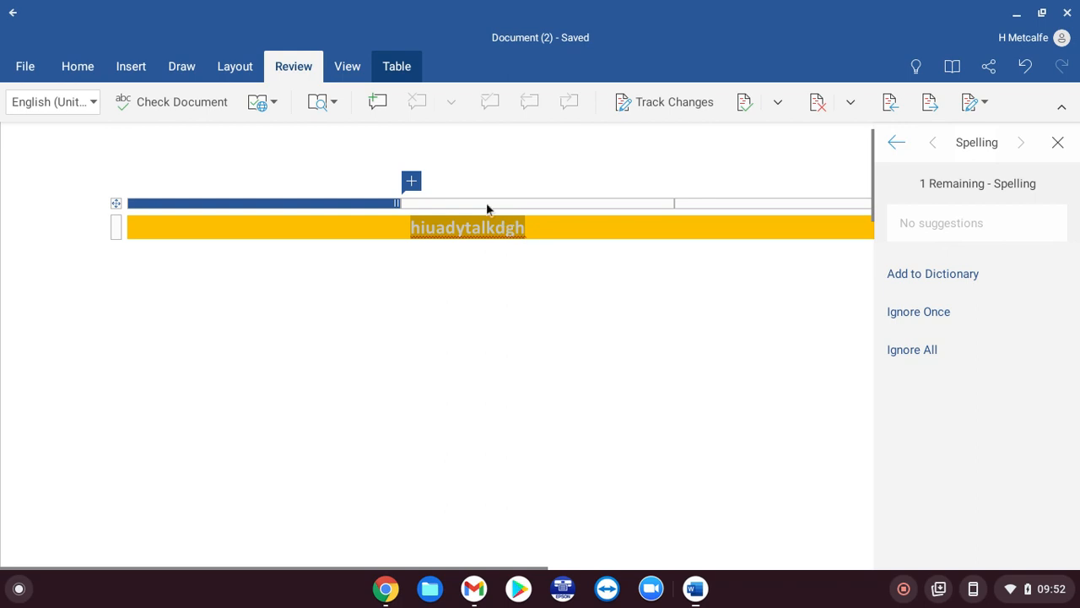
# - Zoom out on the page three steps from the View tab
pyautogui.click(346, 66)
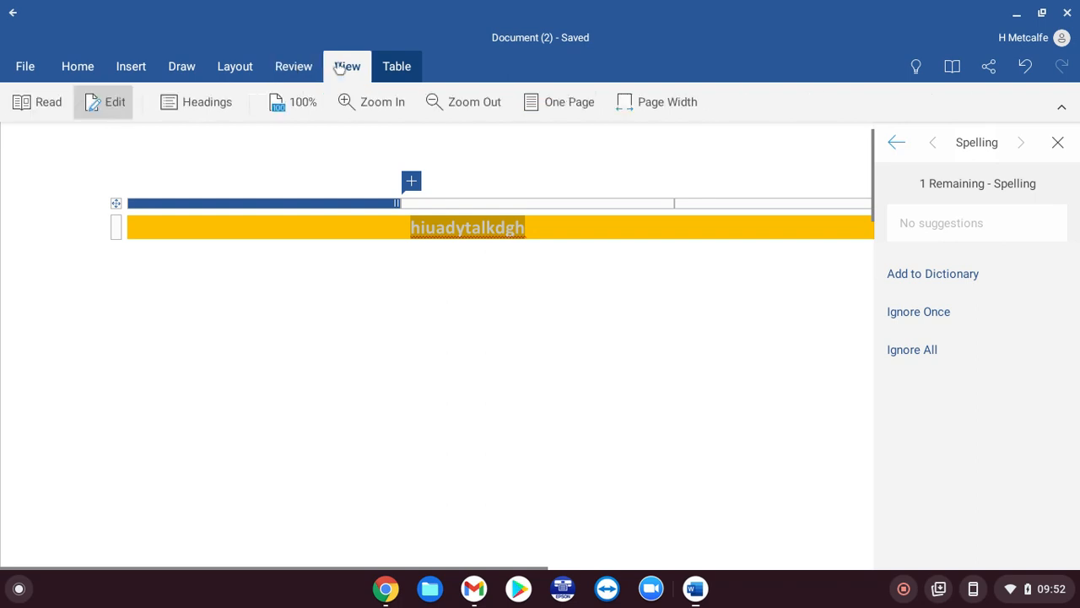
pyautogui.click(466, 102)
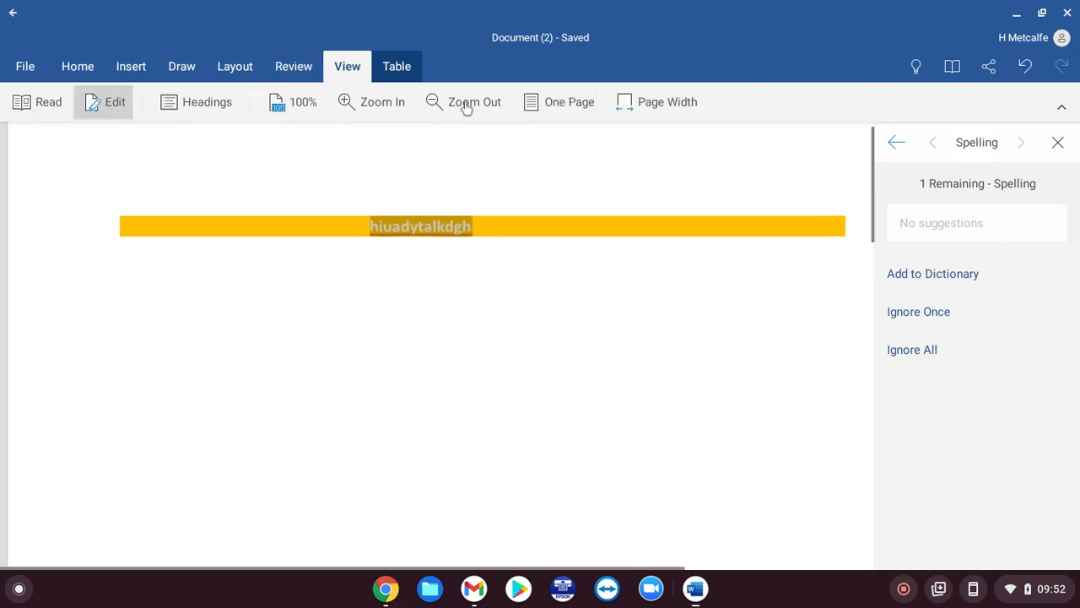
pyautogui.click(466, 102)
pyautogui.click(467, 102)
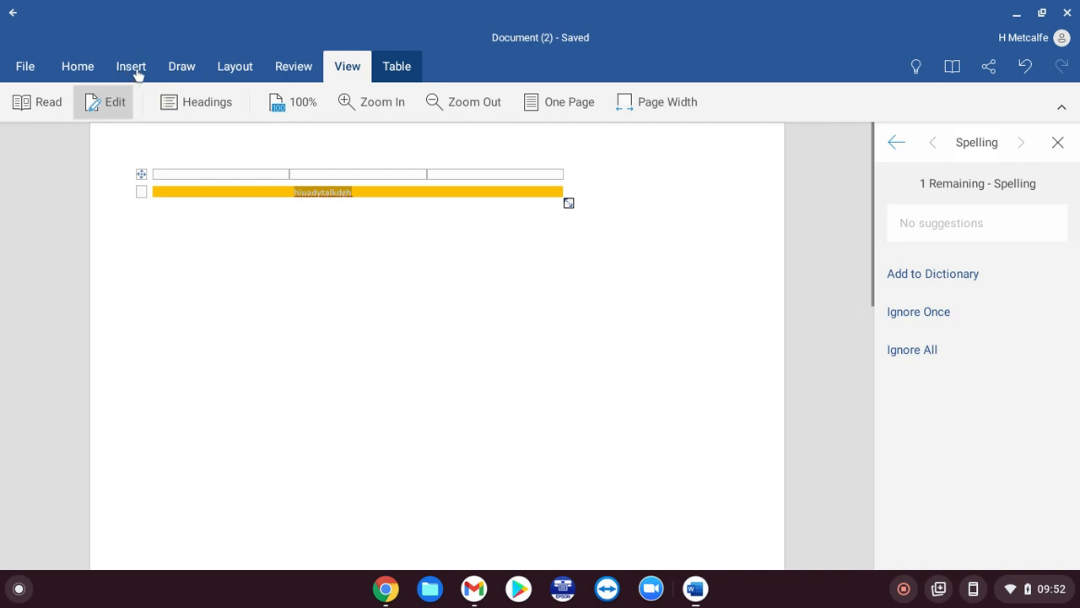
# - Set the page orientation back to portrait
pyautogui.click(234, 71)
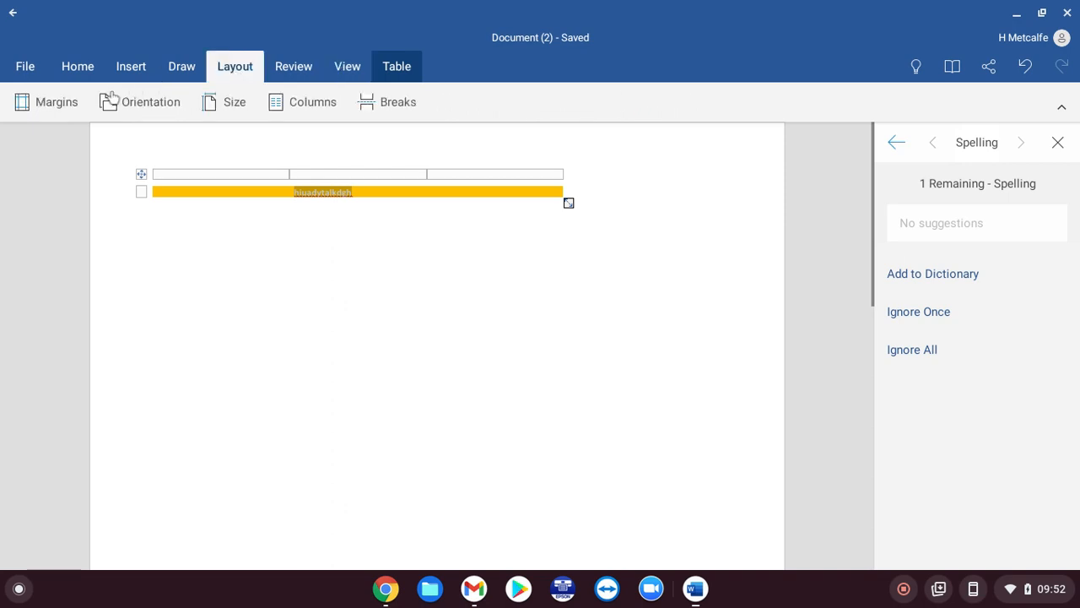
pyautogui.click(132, 105)
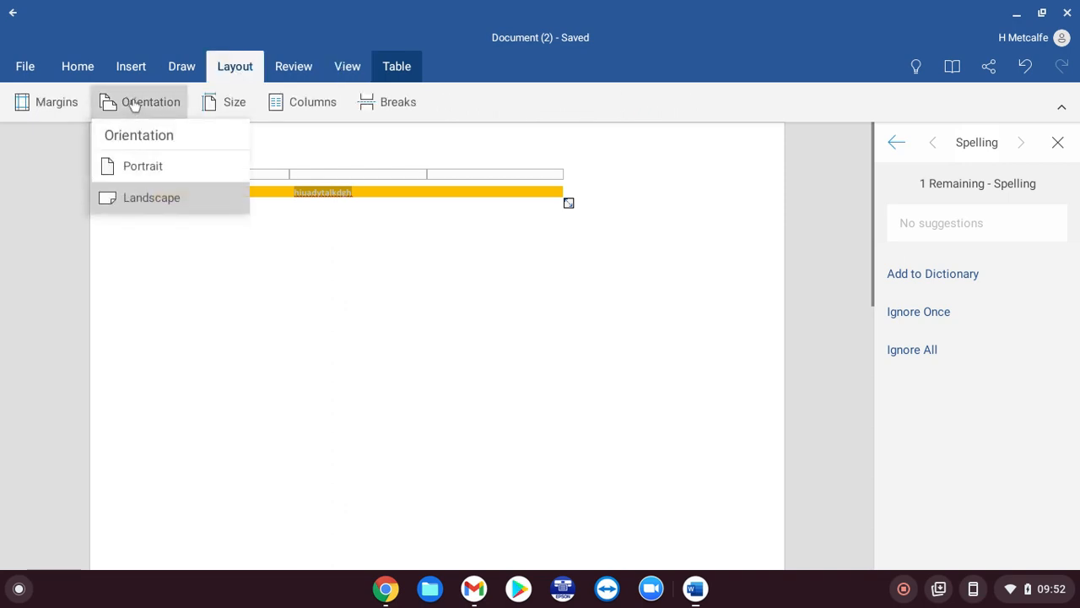
pyautogui.click(141, 169)
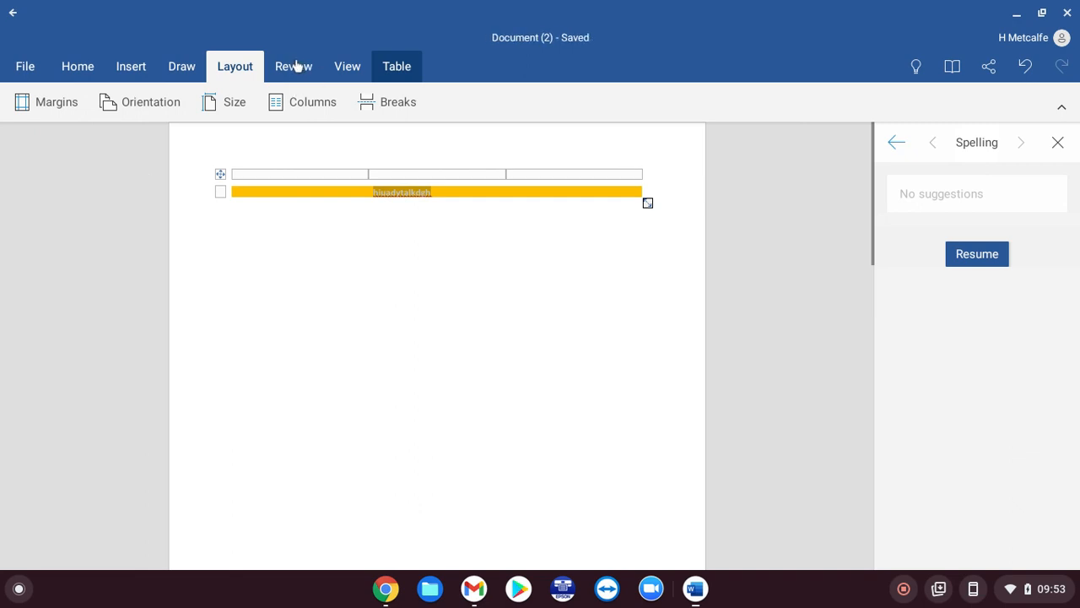
# - Zoom in twice on the table, close the Spelling pane, and zoom out one step
pyautogui.click(351, 72)
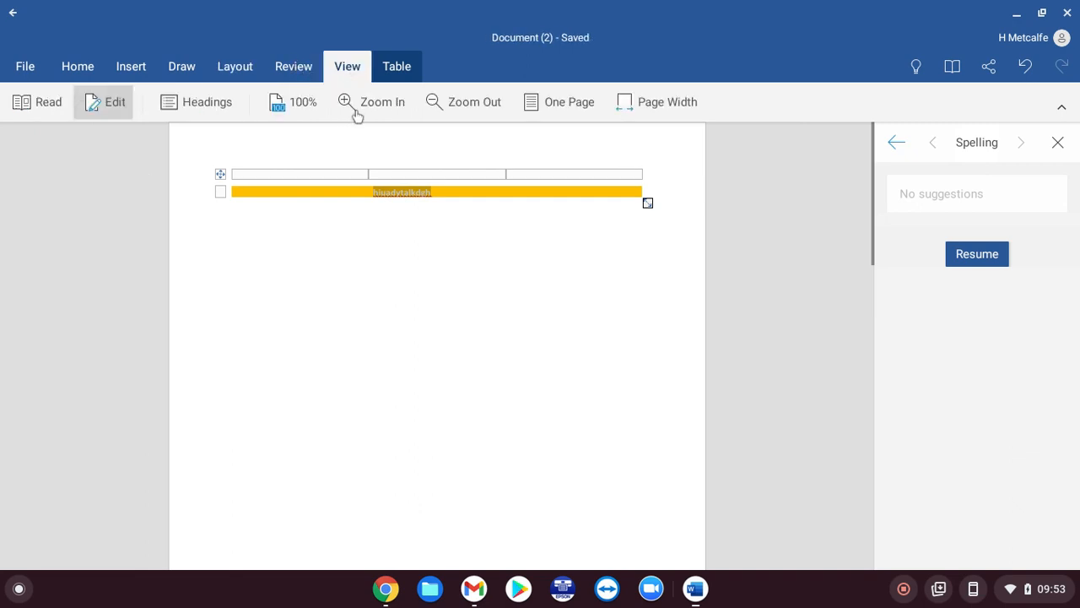
pyautogui.click(357, 112)
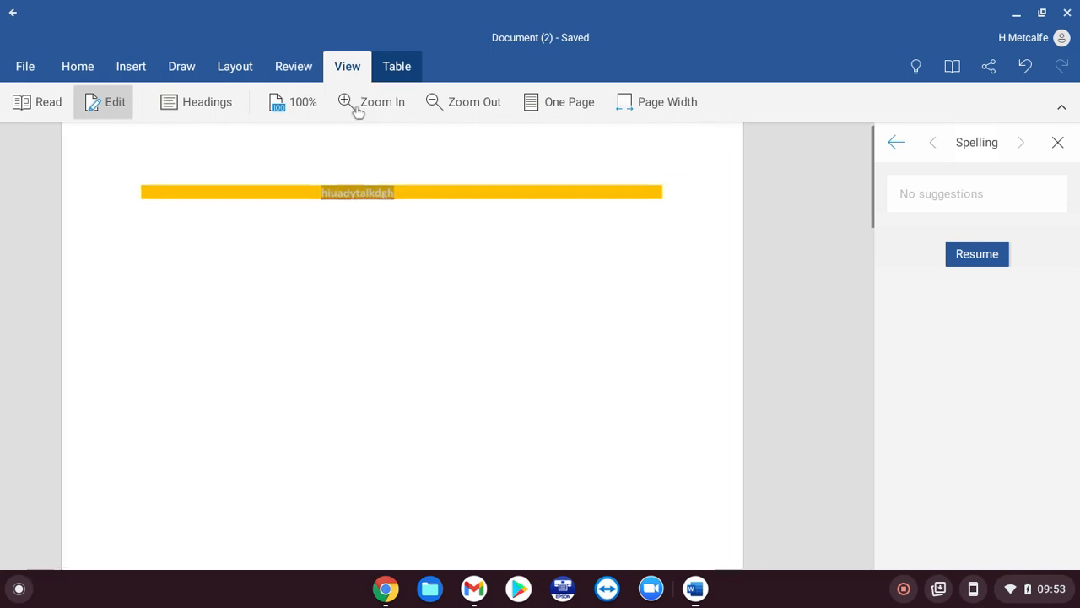
pyautogui.click(358, 112)
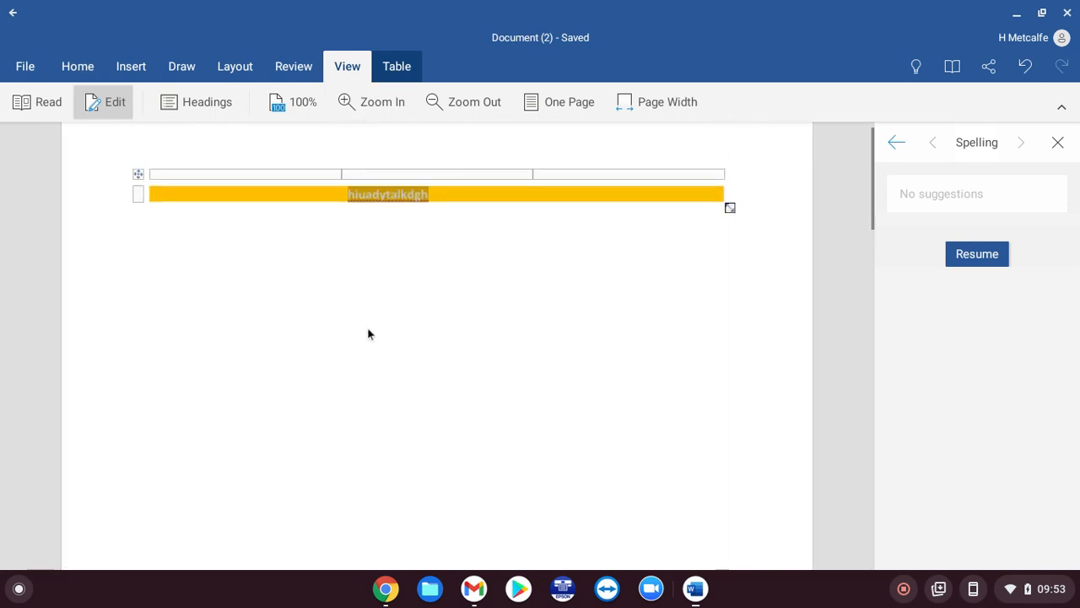
pyautogui.click(1058, 142)
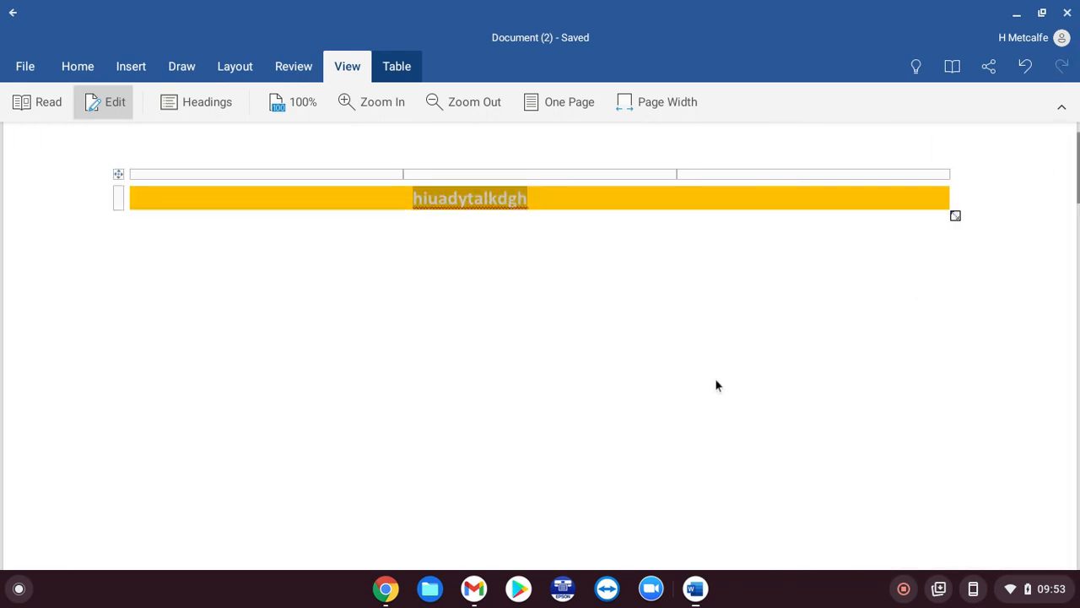
pyautogui.click(462, 101)
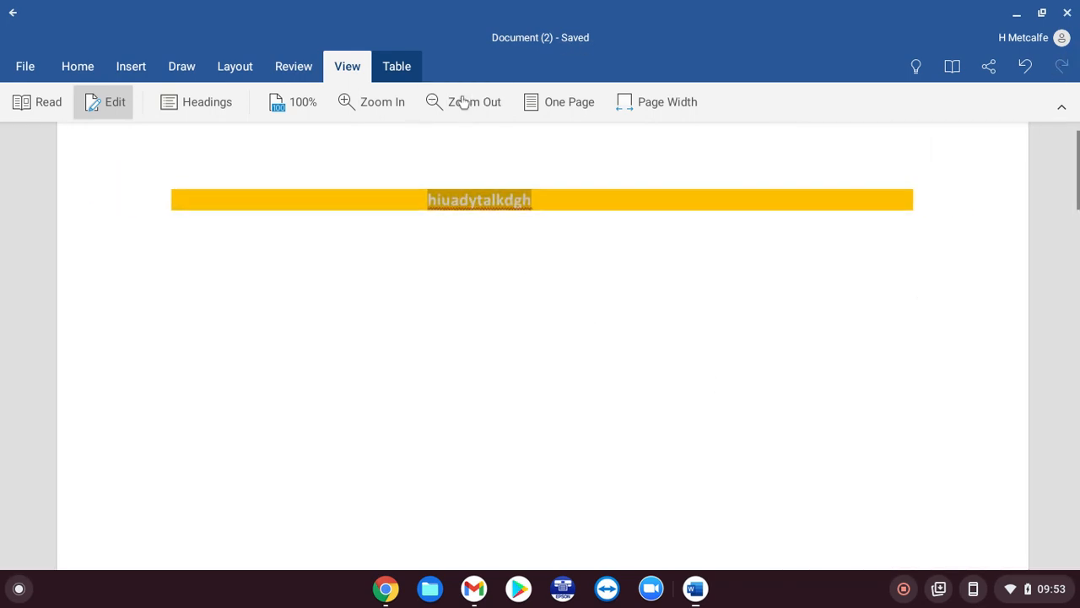